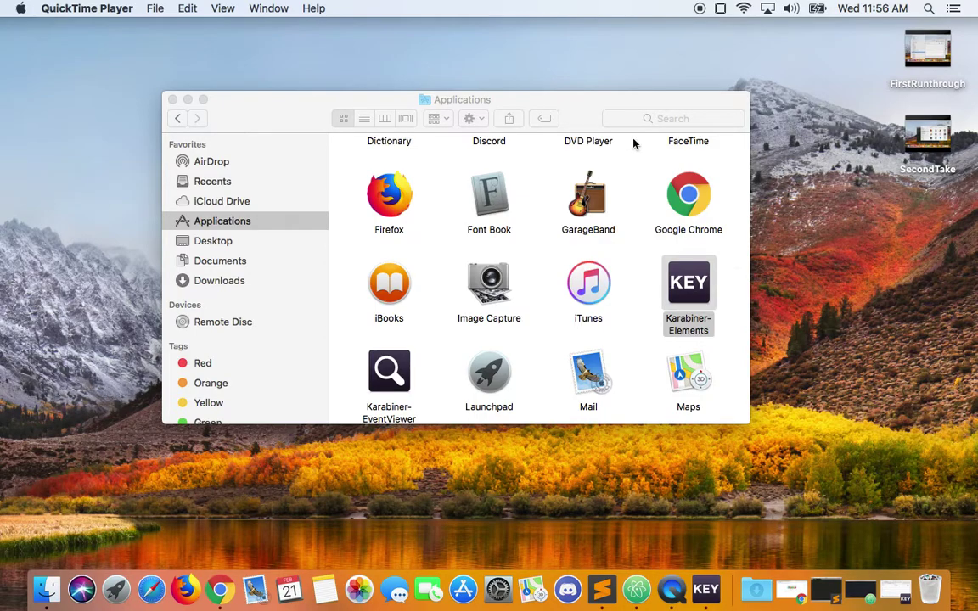
Open Karabiner-Elements from the Applications folder and view the available From key options for the mute mapping
left_click_drag(584, 103, 537, 101)
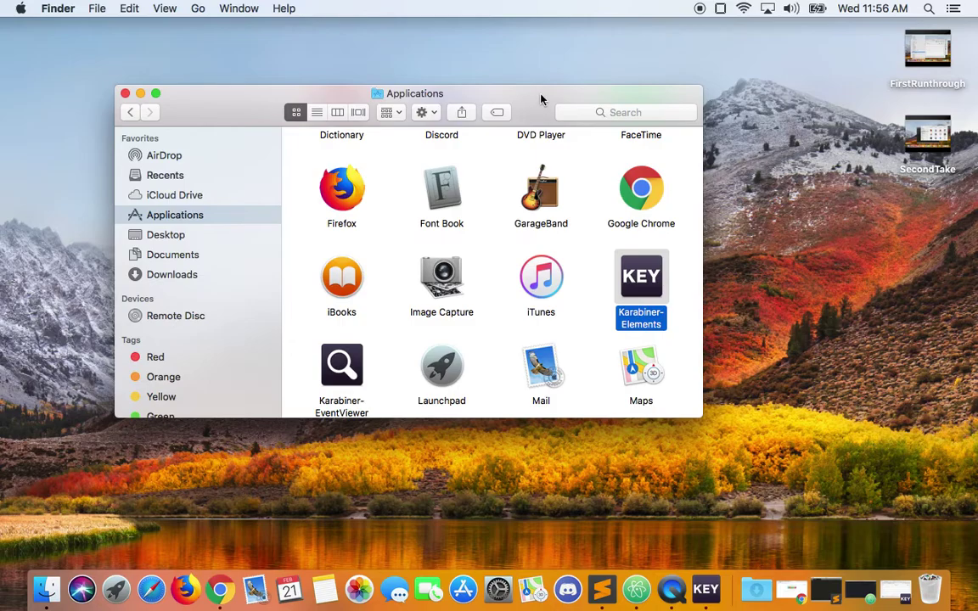
left_click_drag(537, 100, 529, 104)
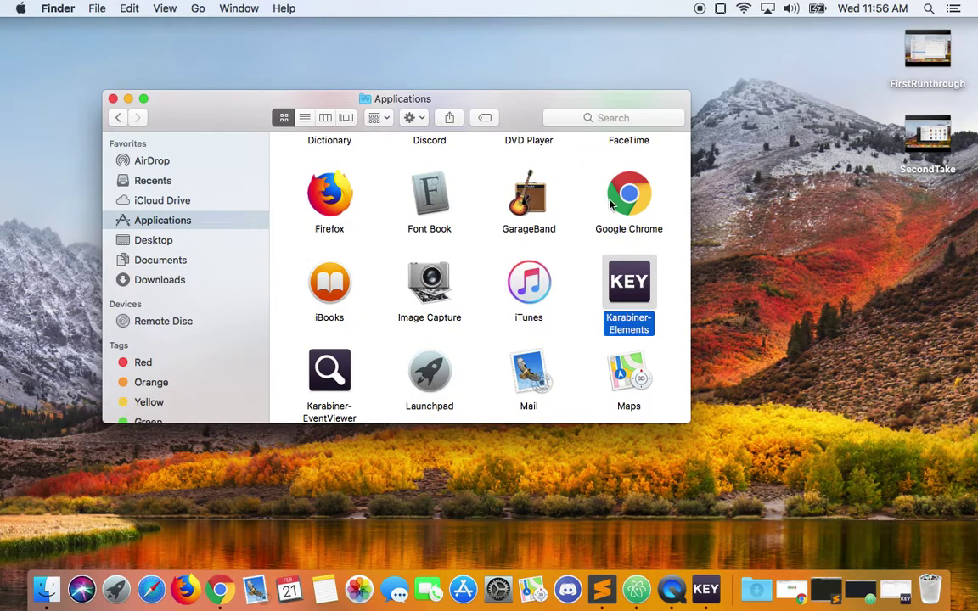
right_click(638, 286)
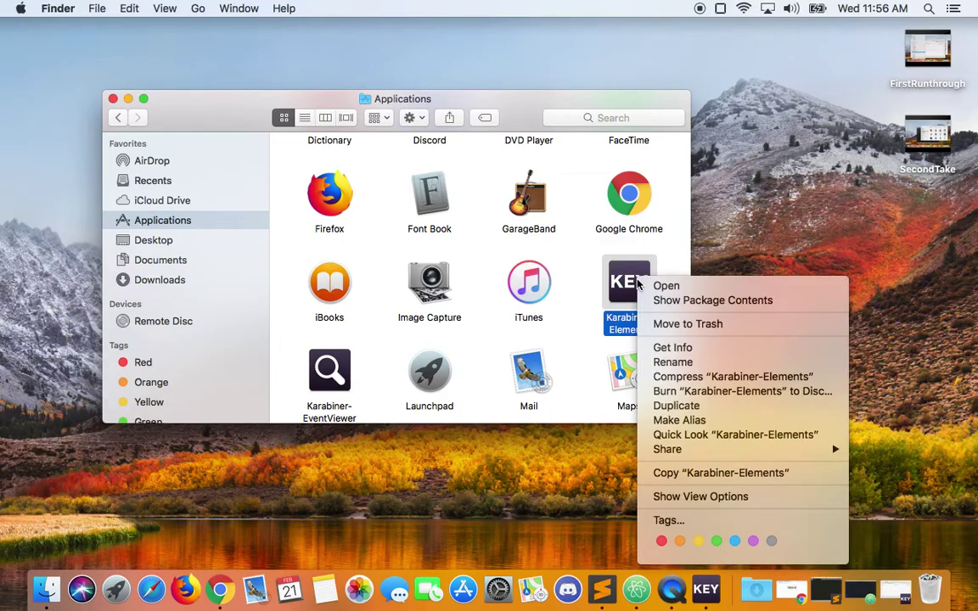
left_click(649, 289)
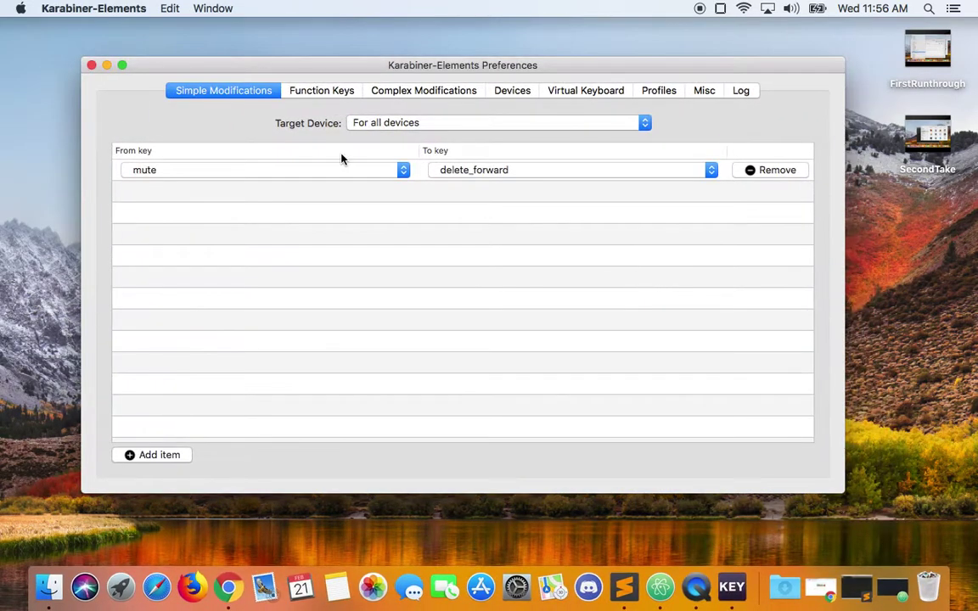
left_click(369, 171)
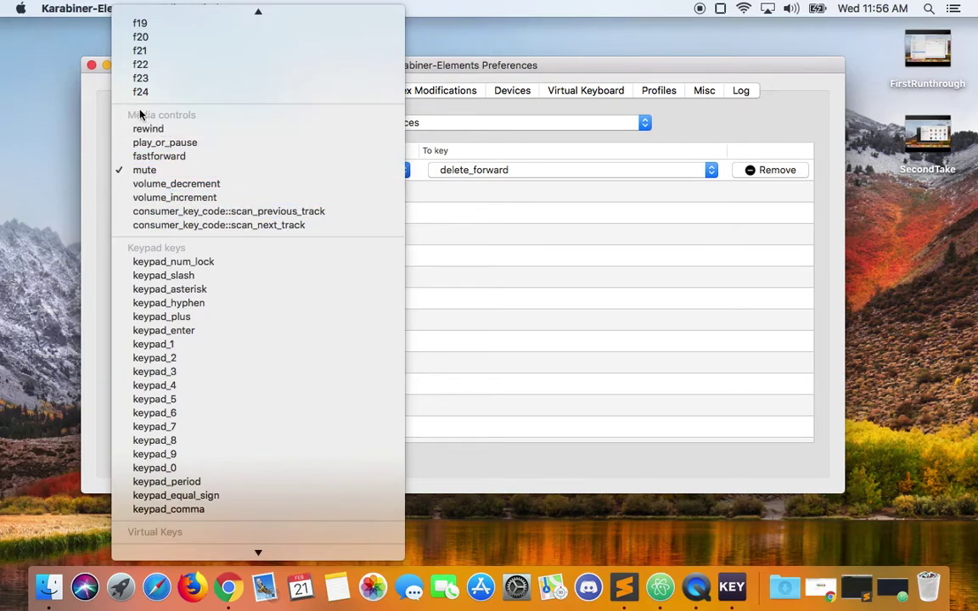
left_click(487, 246)
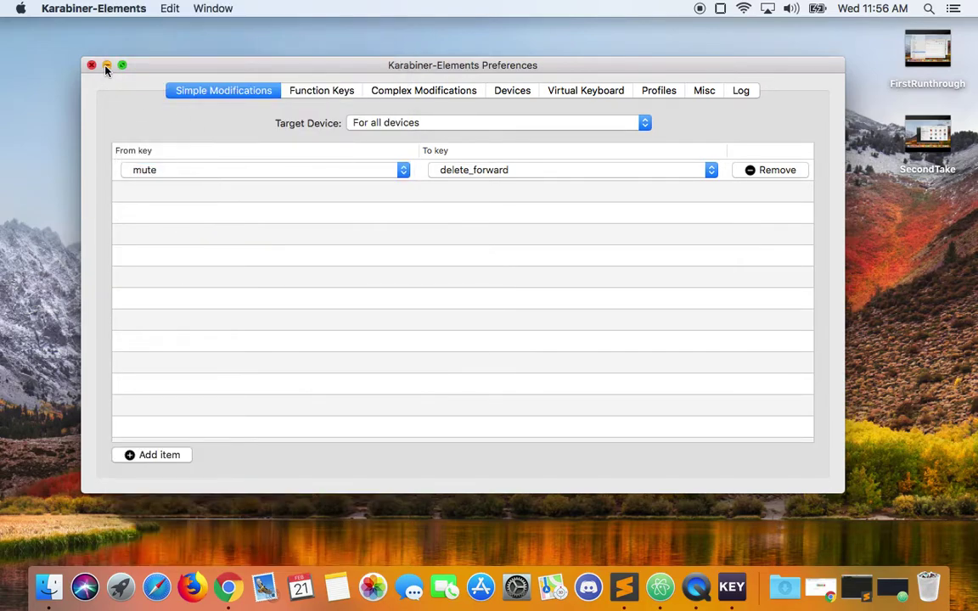
Quit Karabiner-Elements completely and confirm the quit request
left_click(723, 6)
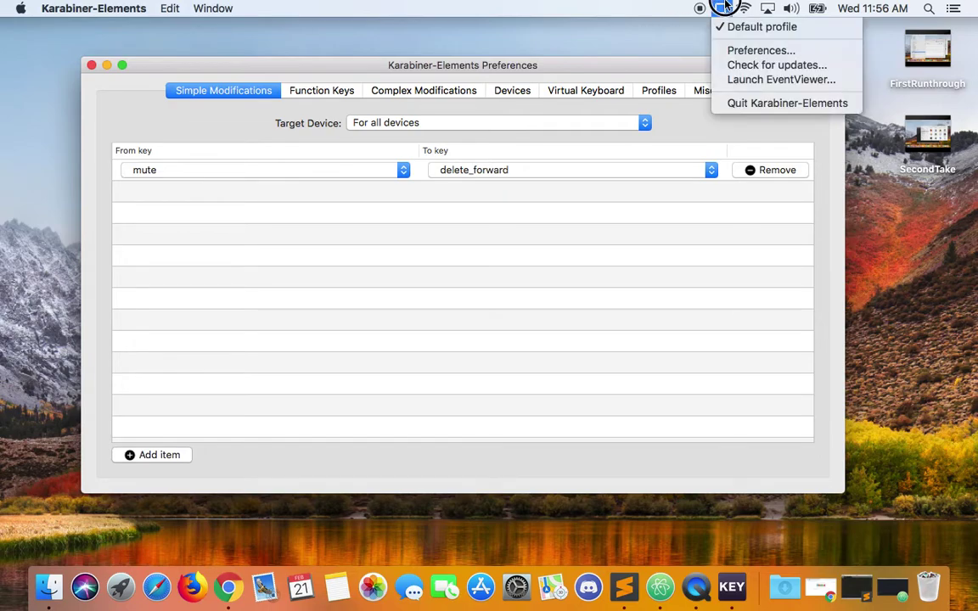
left_click(754, 105)
left_click(604, 223)
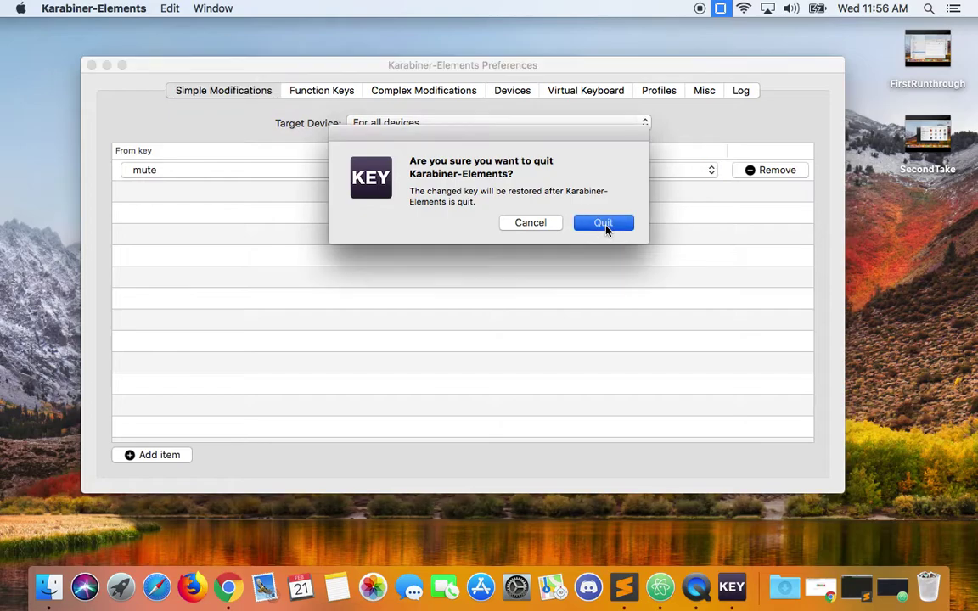
left_click(585, 321)
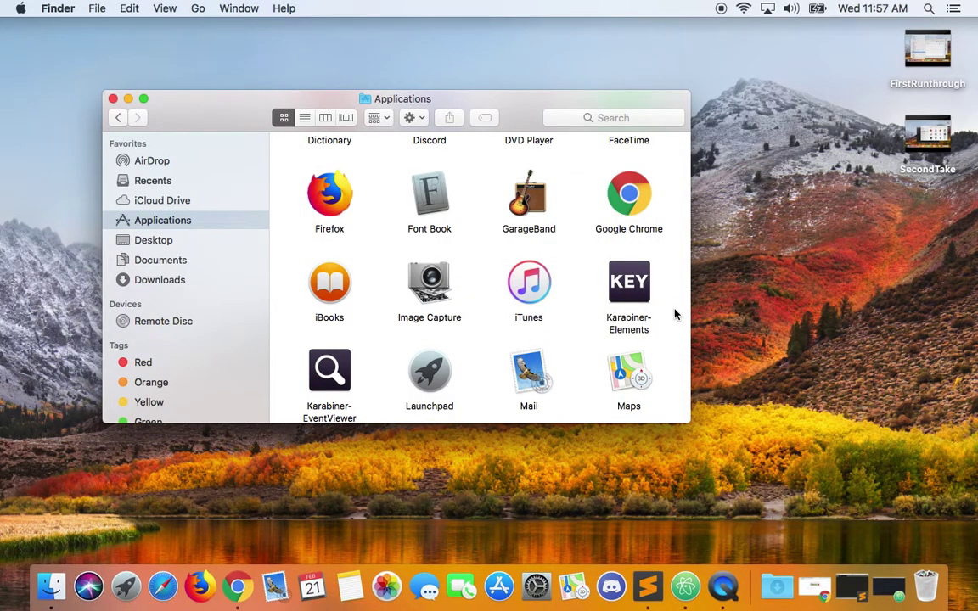
Show the package contents of Karabiner-Elements and browse to Contents > Resources in column view
left_click(632, 289)
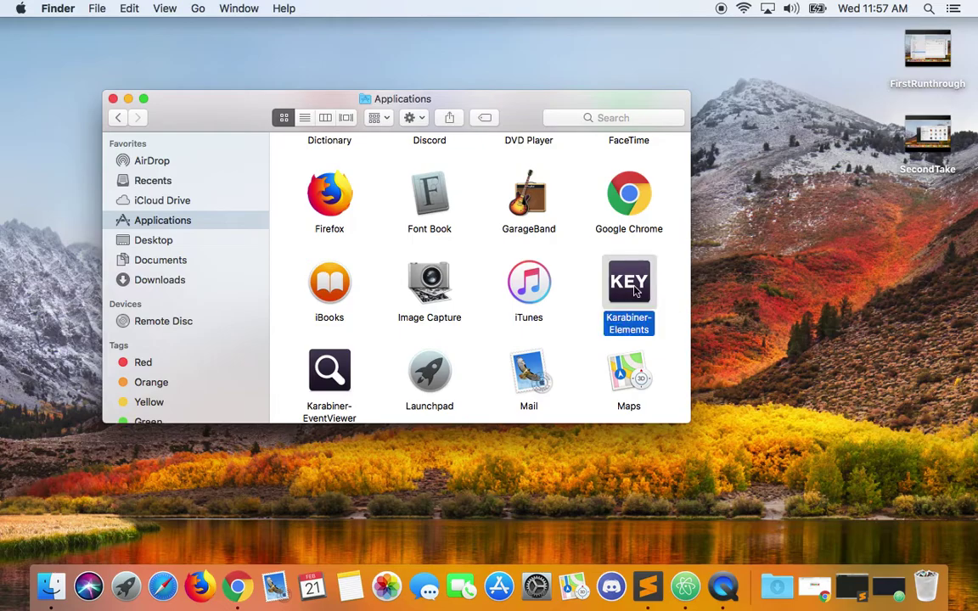
right_click(634, 291)
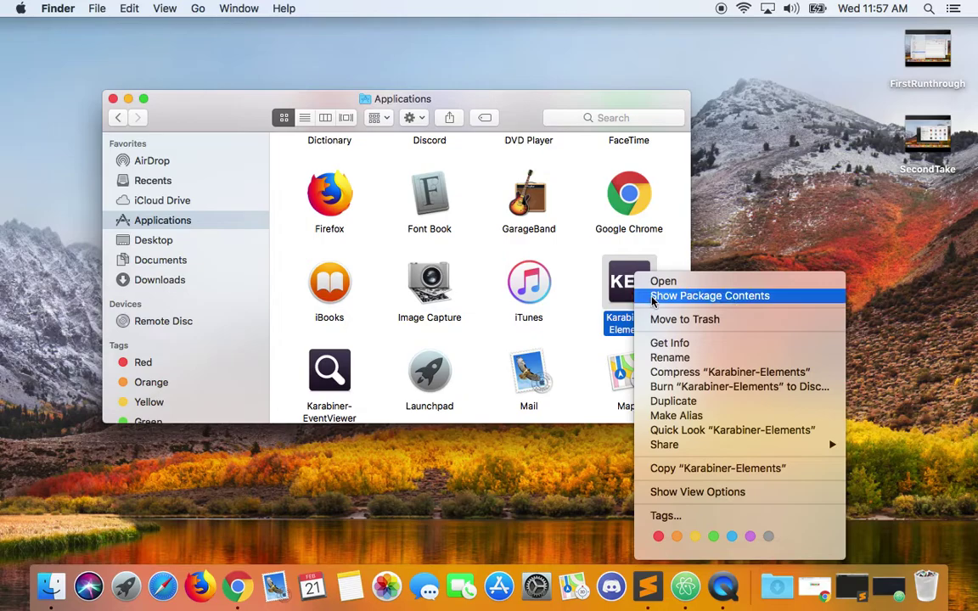
left_click(681, 298)
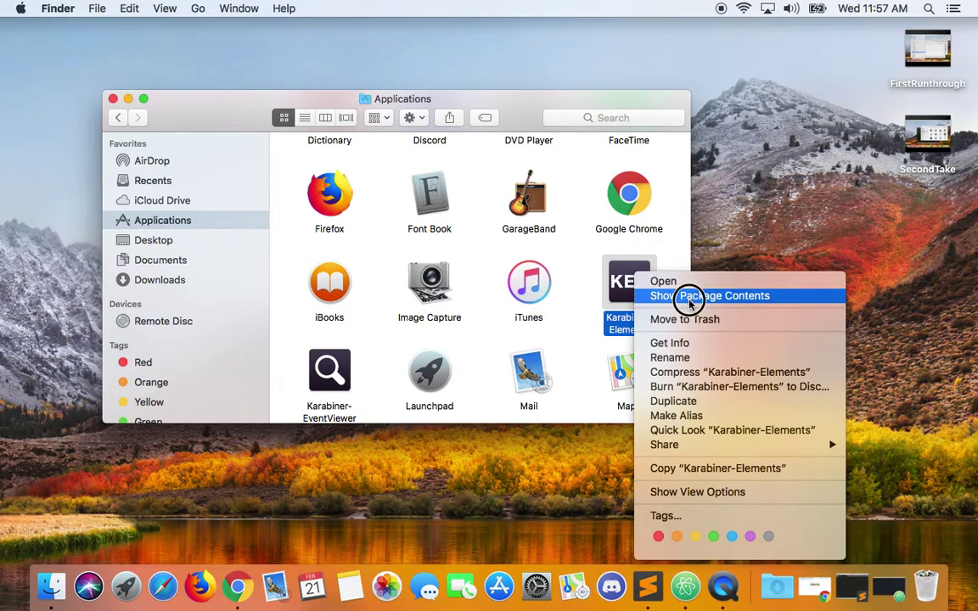
left_click(326, 117)
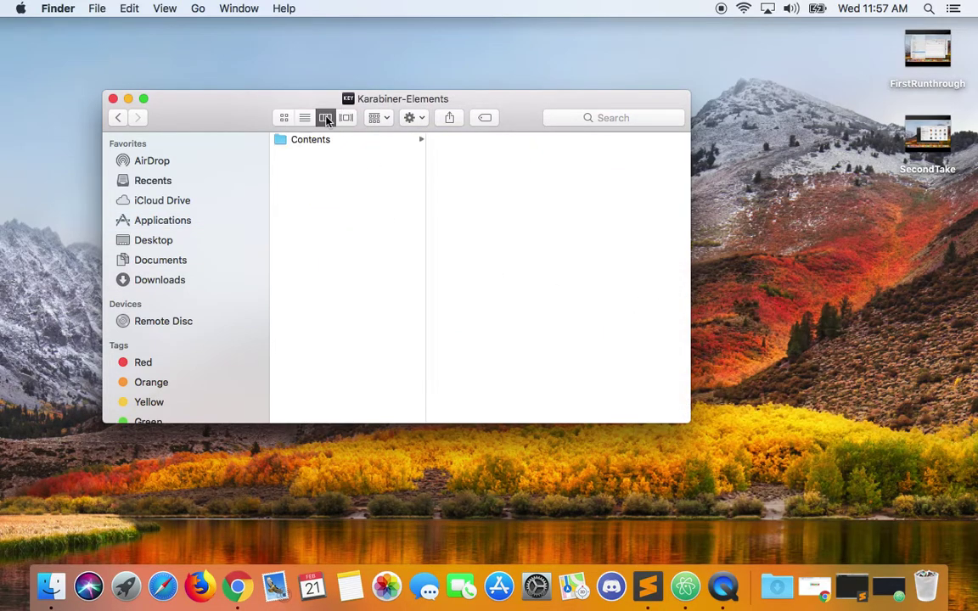
left_click(349, 141)
left_click(485, 197)
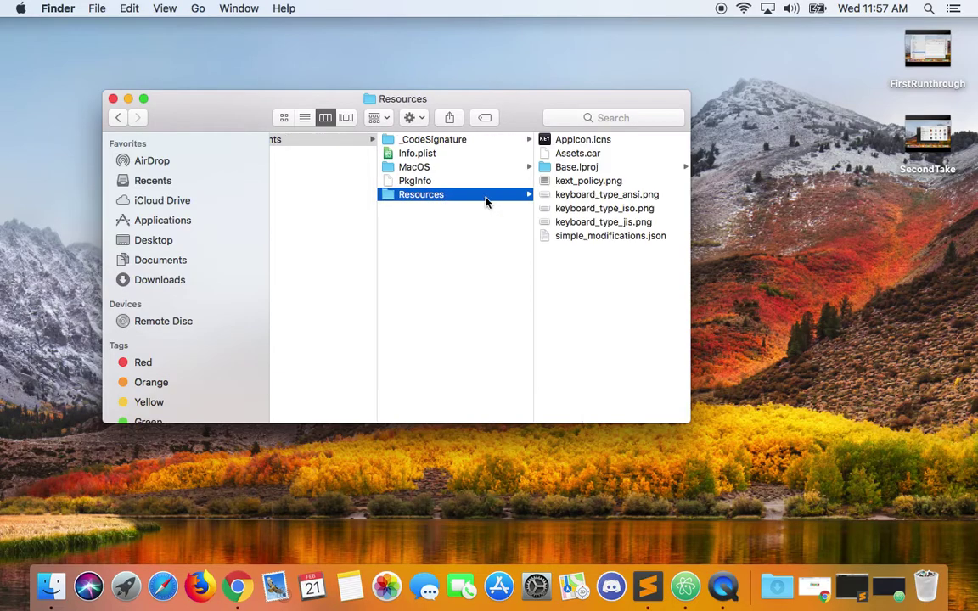
Open simple_modifications.json from the Resources folder with Atom
left_click(568, 240)
right_click(489, 240)
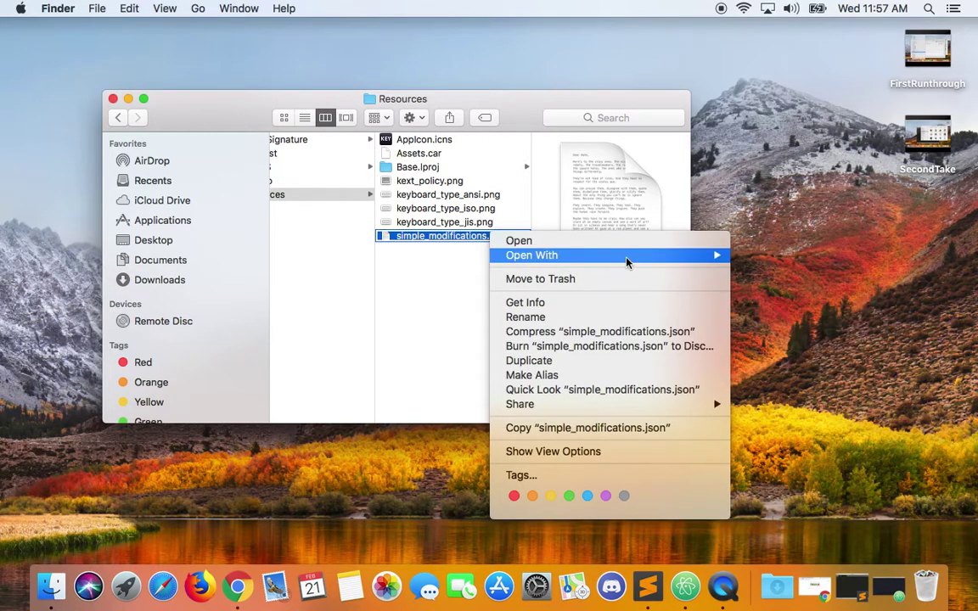
mouse_move(648, 264)
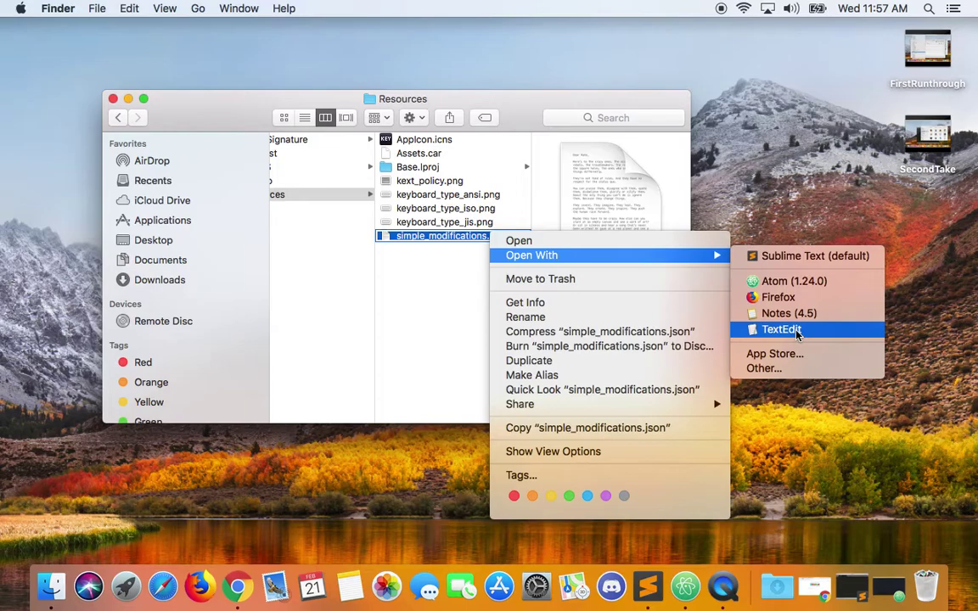
left_click(823, 286)
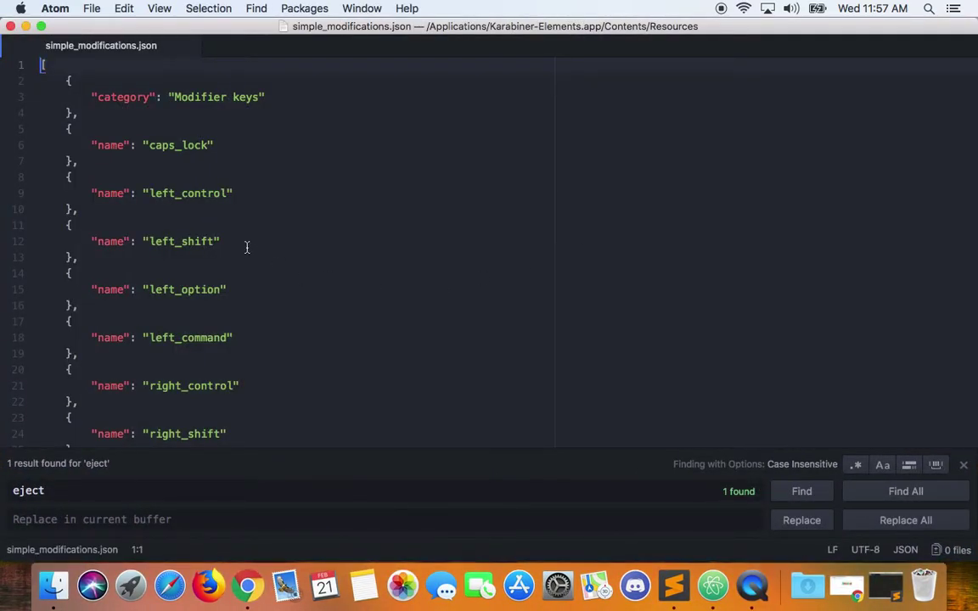
Locate the "eject" entry among the media controls in simple_modifications.json and examine its "not_from" line
scroll(247, 248, "down", 20)
scroll(247, 248, "down", 5)
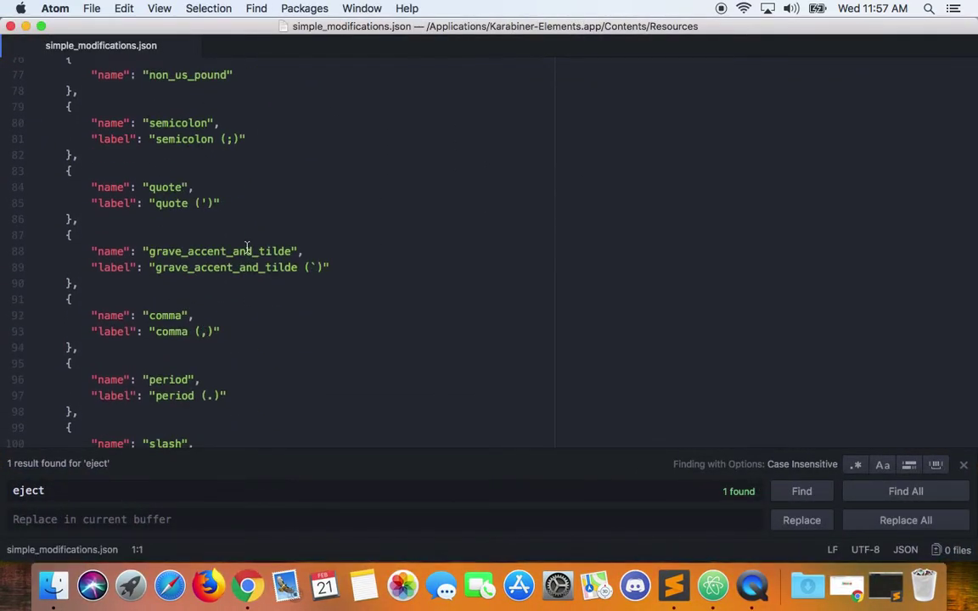
scroll(247, 248, "down", 20)
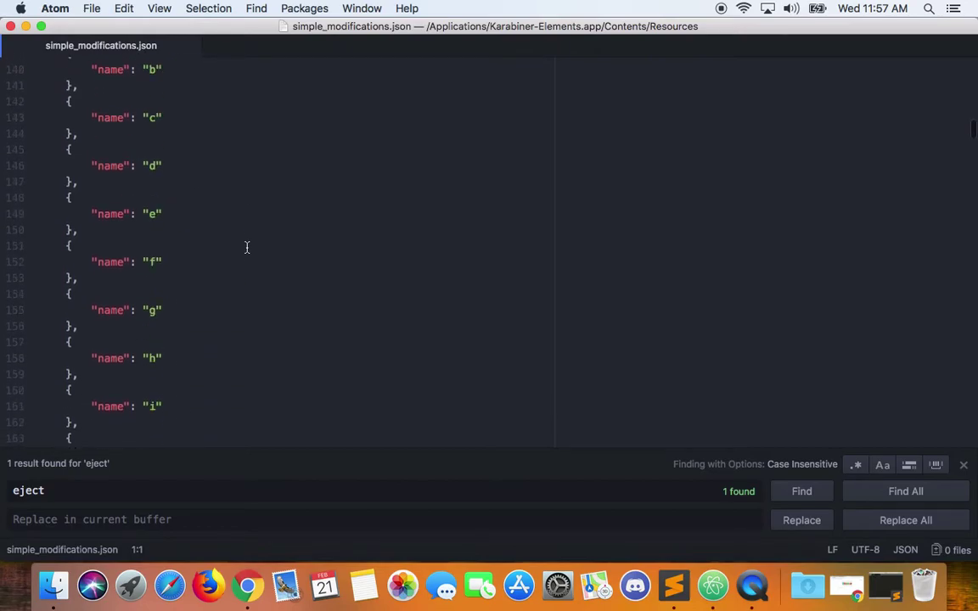
scroll(247, 248, "down", 20)
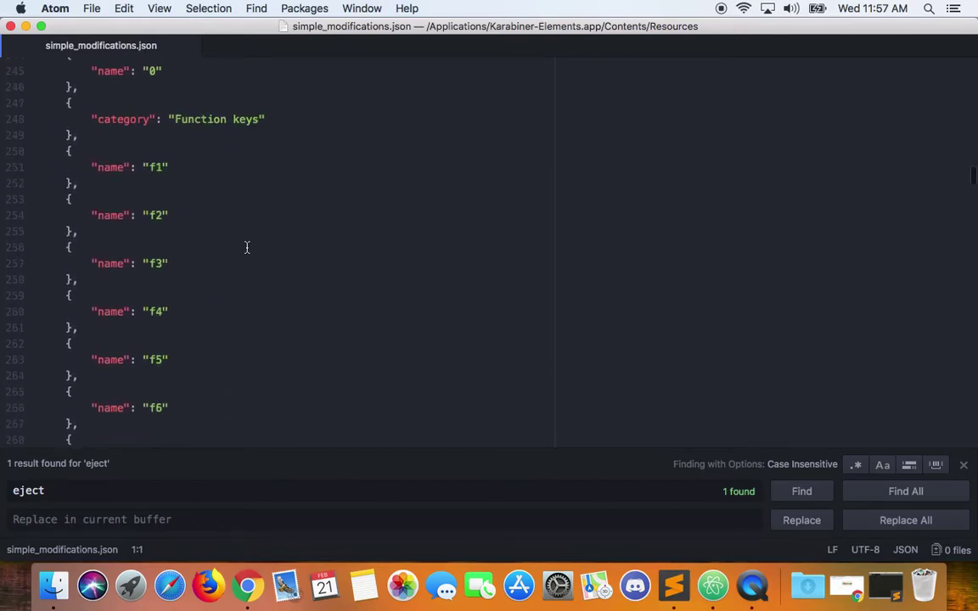
scroll(247, 248, "down", 20)
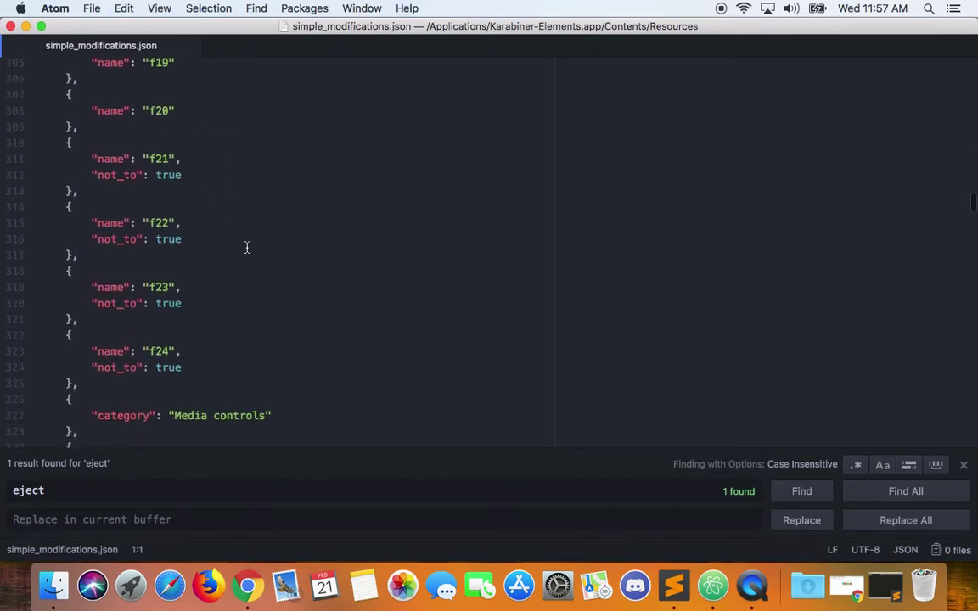
scroll(247, 248, "down", 9)
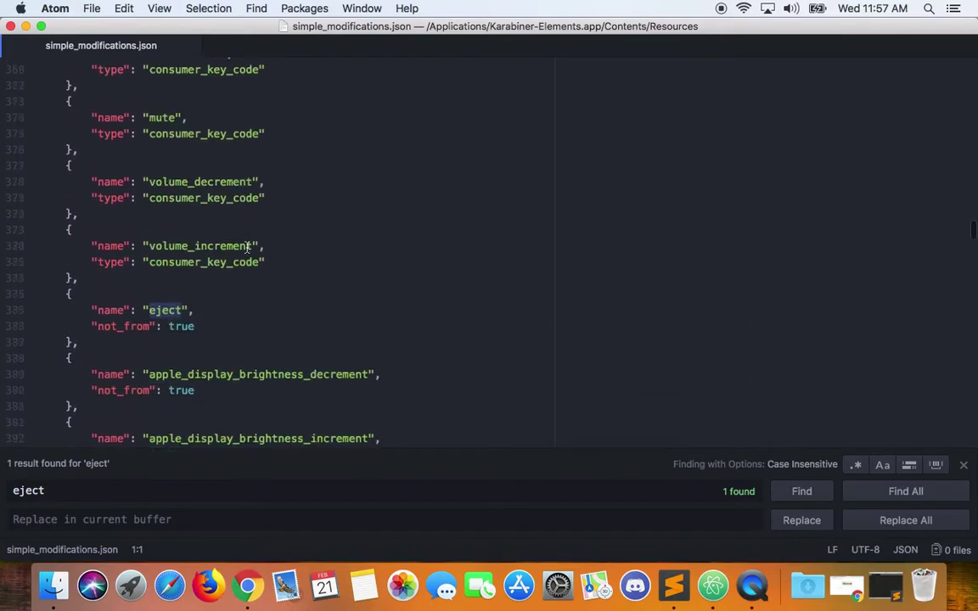
left_click(184, 262)
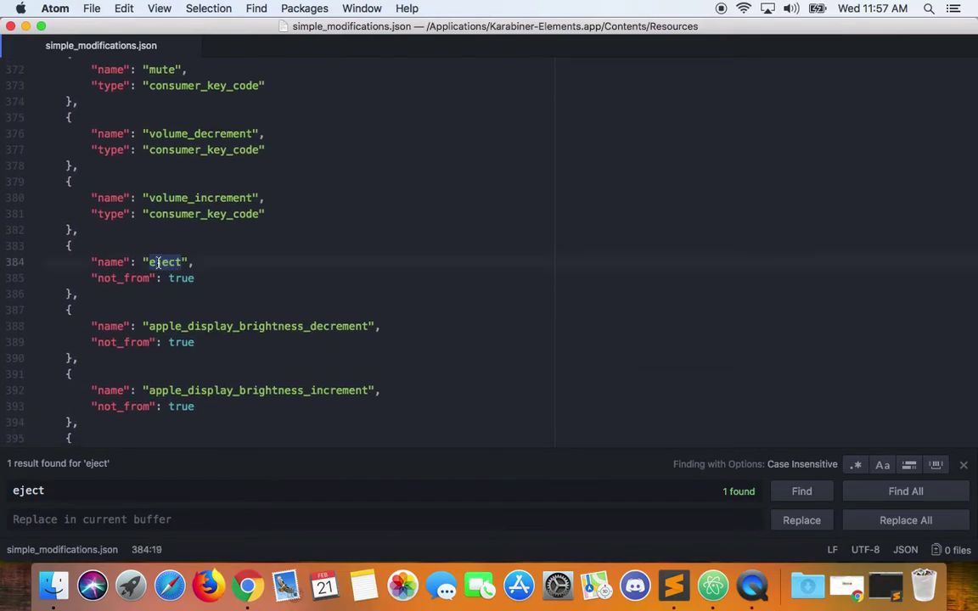
left_click(96, 279)
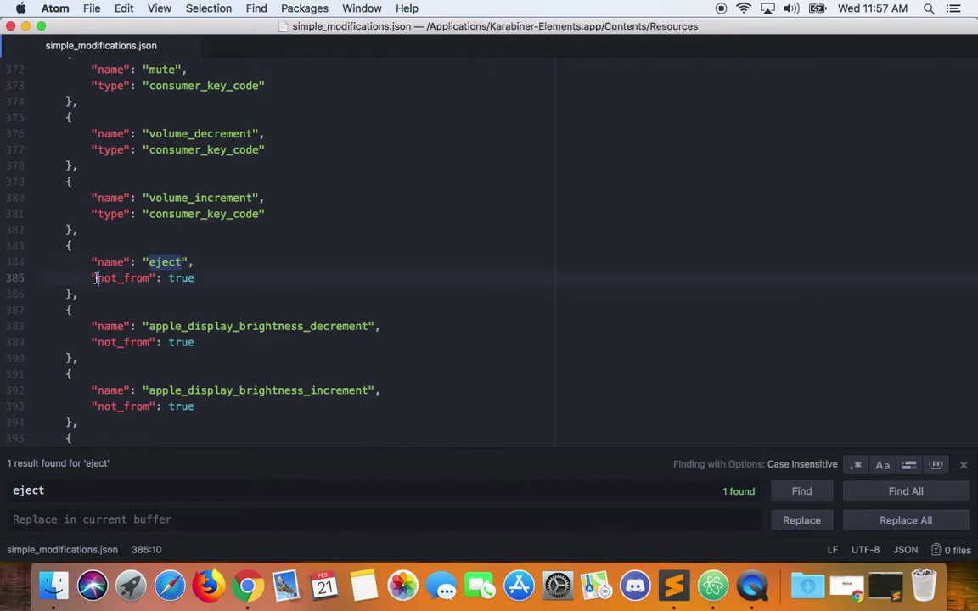
double_click(171, 278)
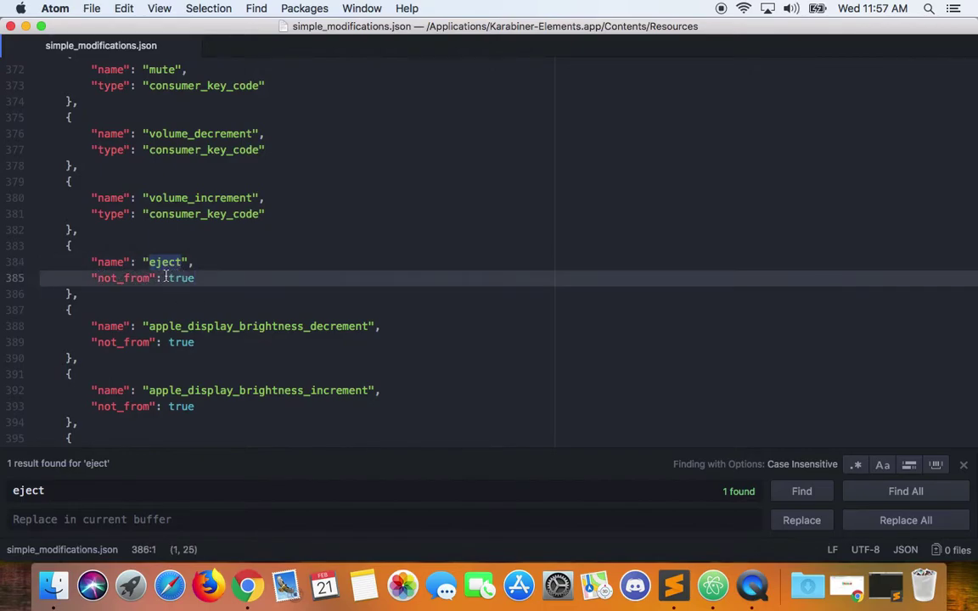
left_click(150, 277)
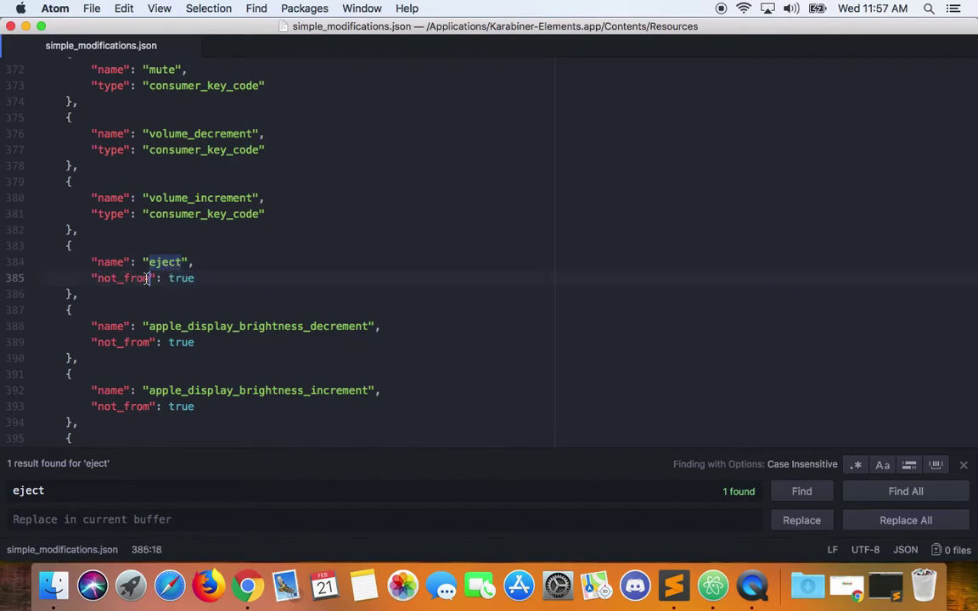
Copy the "type": "consumer_key_code" text from the "volume_increment" entry
double_click(180, 214)
left_click(178, 214)
double_click(155, 214)
left_click(92, 213)
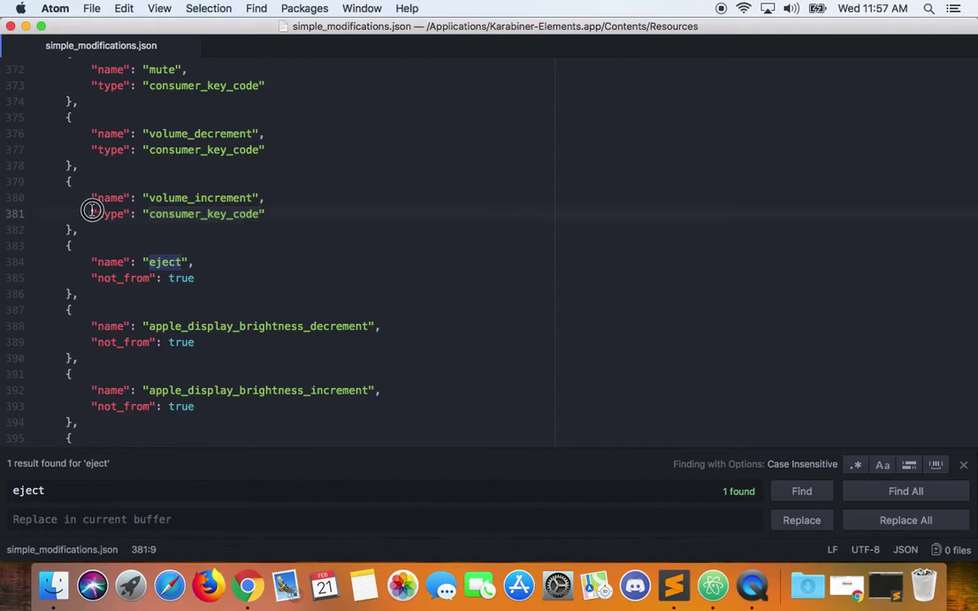
left_click_drag(92, 214, 267, 214)
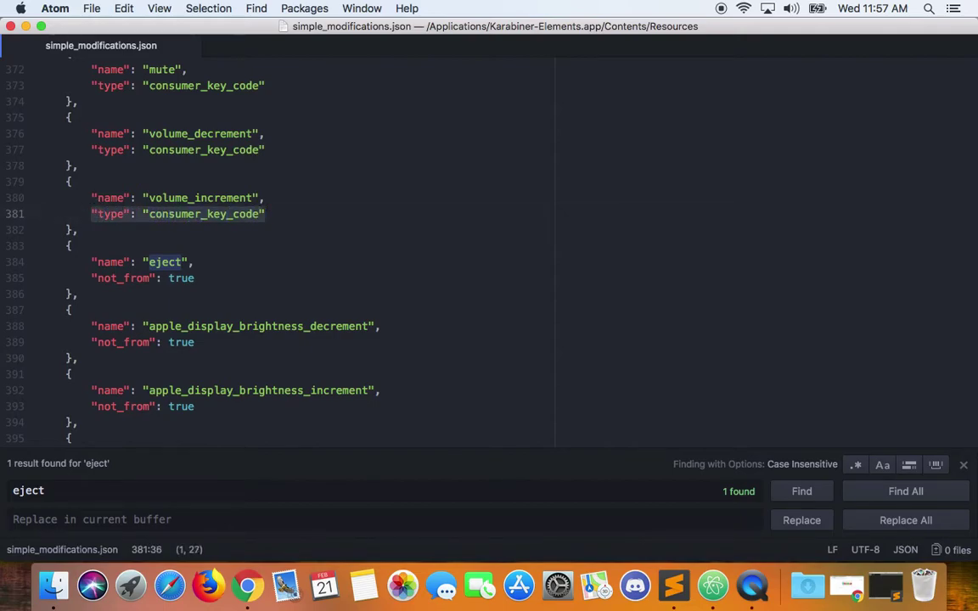
left_click(113, 214)
left_click_drag(98, 214, 265, 214)
key("super+c")
Replace "not_from": true in the "eject" entry with the copied "type": "consumer_key_code" text
key("Down")
key("Down")
key("Down")
key("Down")
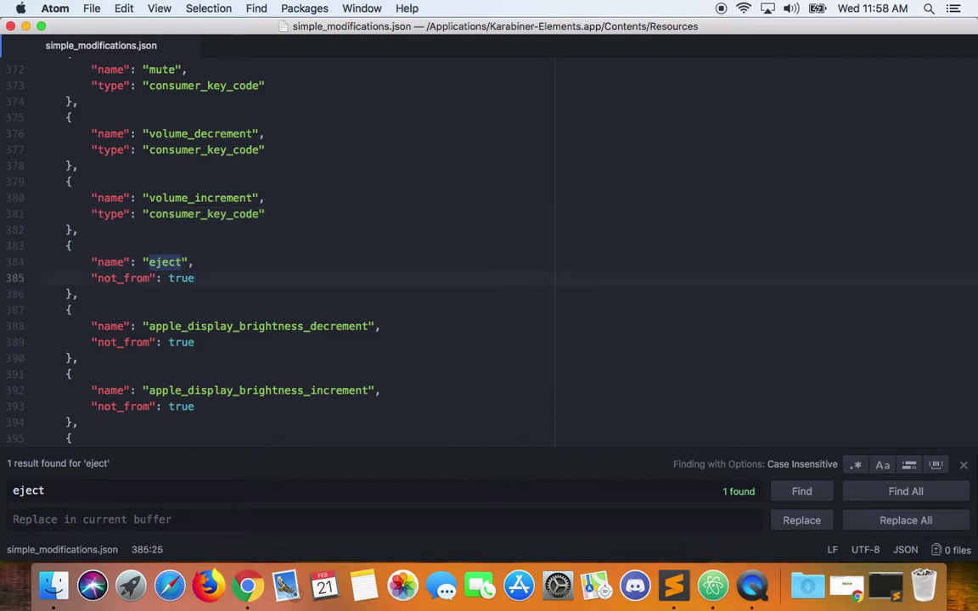
key("super+Left")
key("shift+Right")
key("shift+Right")
key("shift+Right")
key("shift+Right")
key("shift+Right")
key("shift+Right")
key("shift+Right")
key("shift+Right")
key("shift+Right")
key("shift+Right")
key("shift+Right")
key("shift+Right")
key("shift+Right")
key("shift+Right")
key("shift+Right")
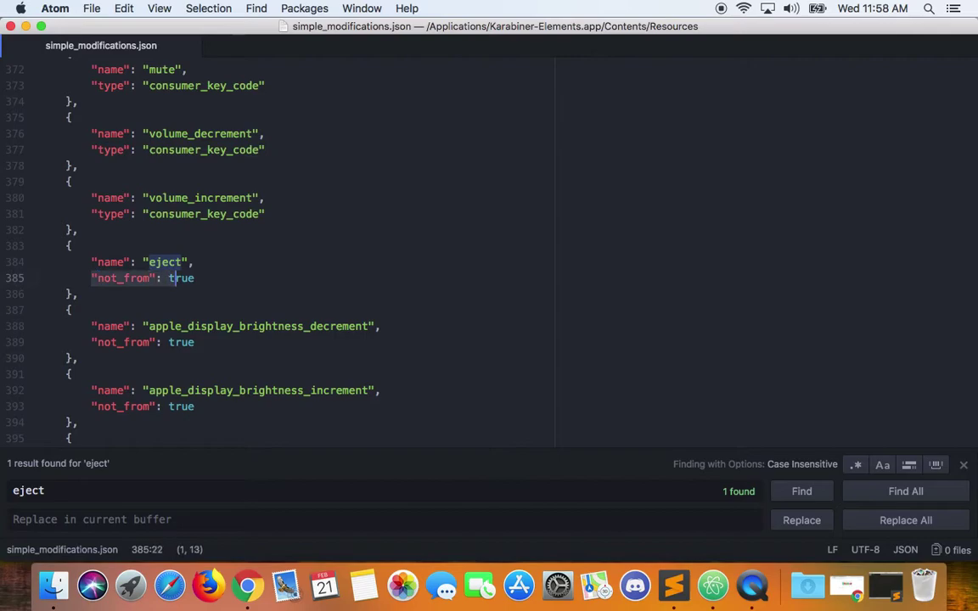
key("shift+Right")
key("BackSpace")
key("super+v")
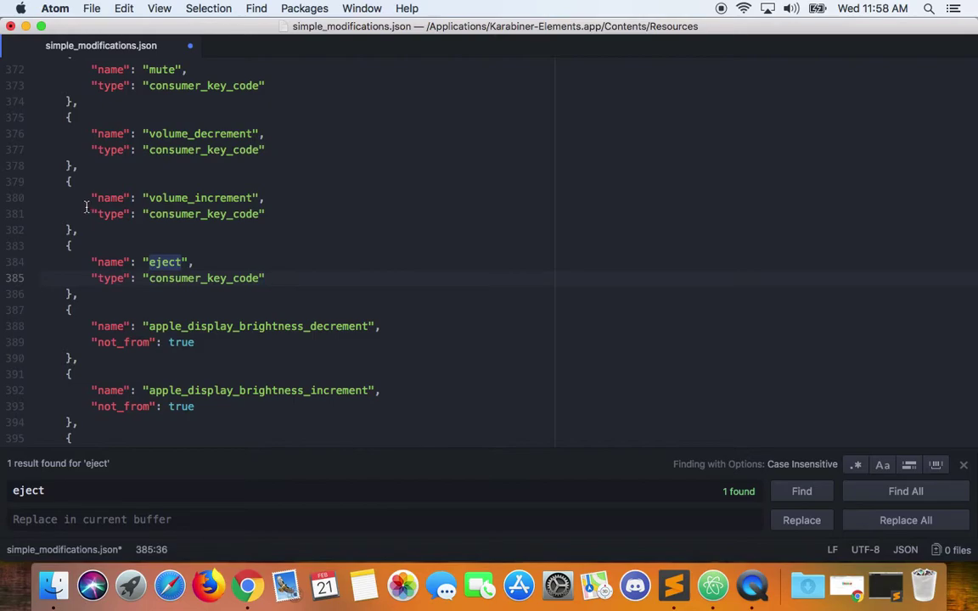
Save simple_modifications.json and close its editor window
key("super+s")
left_click(86, 8)
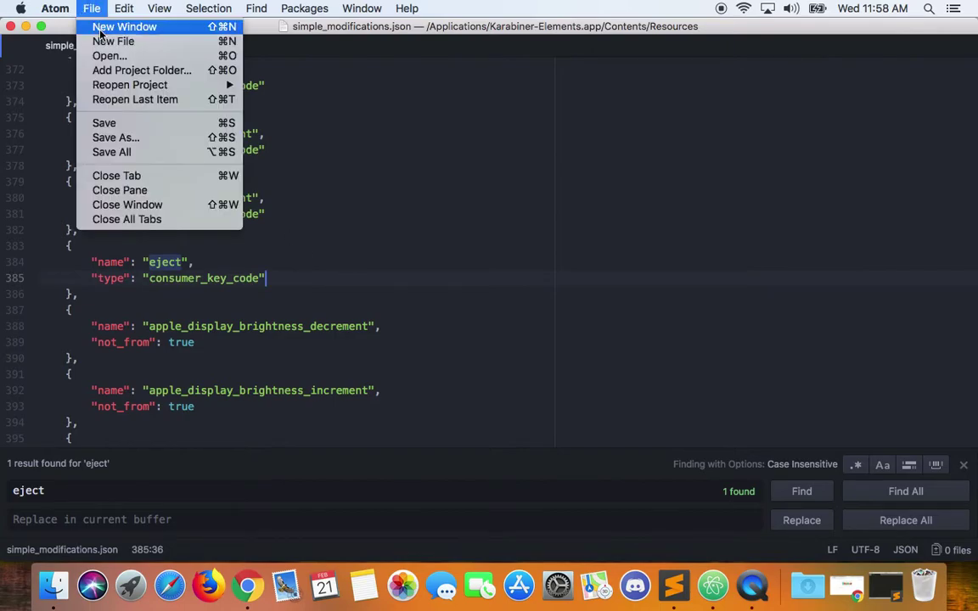
left_click(103, 123)
left_click(10, 26)
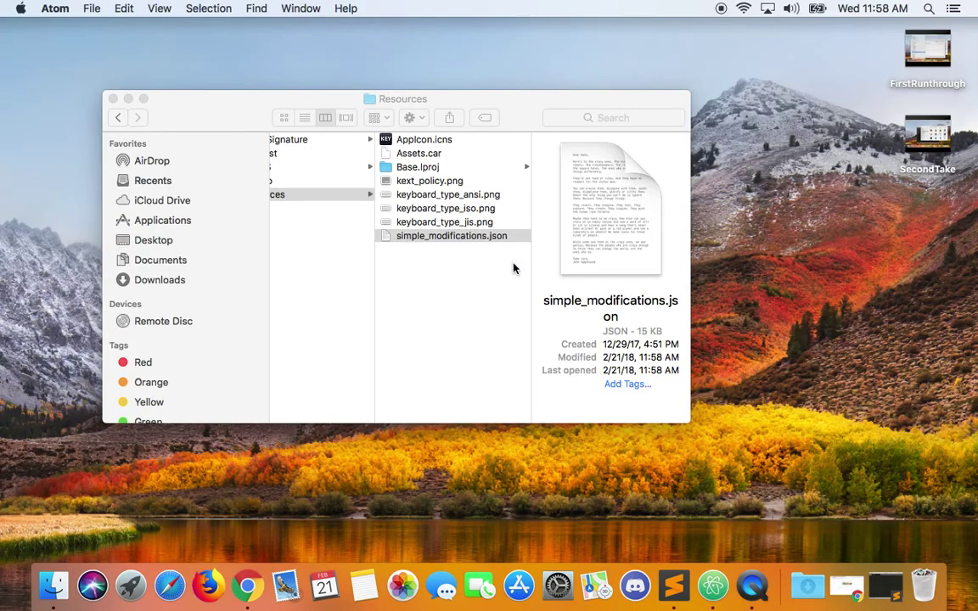
Open Karabiner-Elements from the Applications folder and set the existing delete_forward mapping's From key to eject
left_click(201, 220)
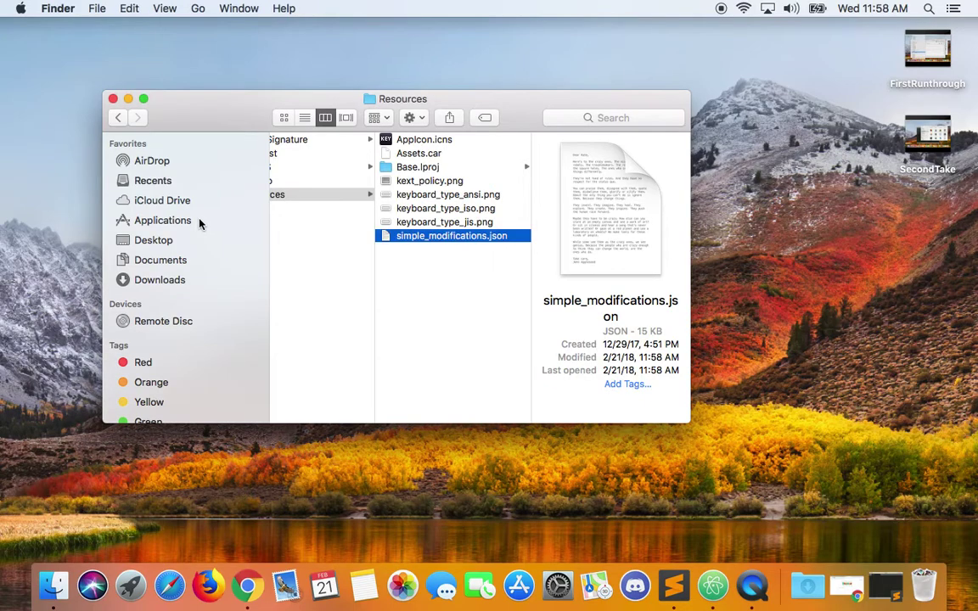
left_click(176, 223)
right_click(635, 276)
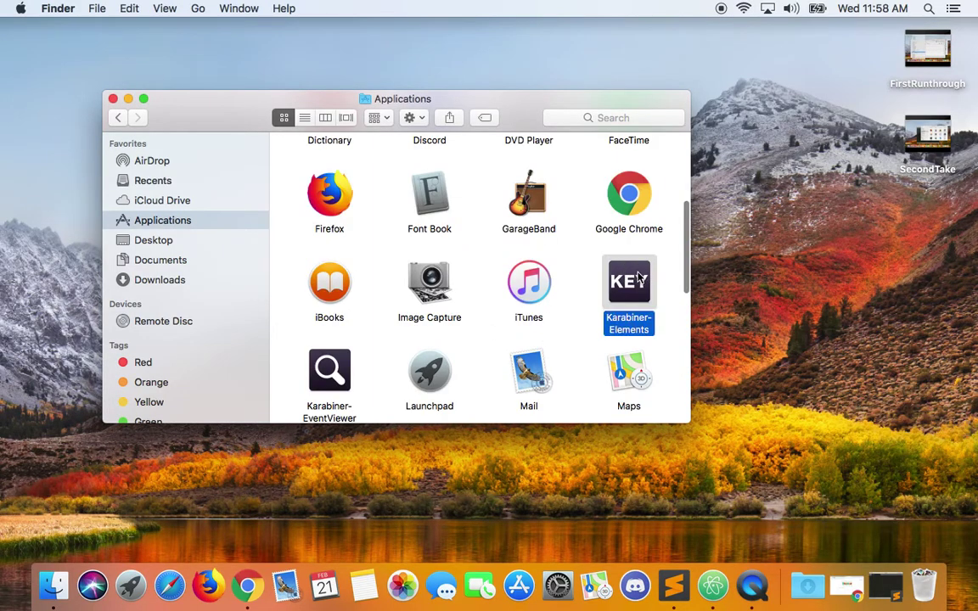
left_click(661, 278)
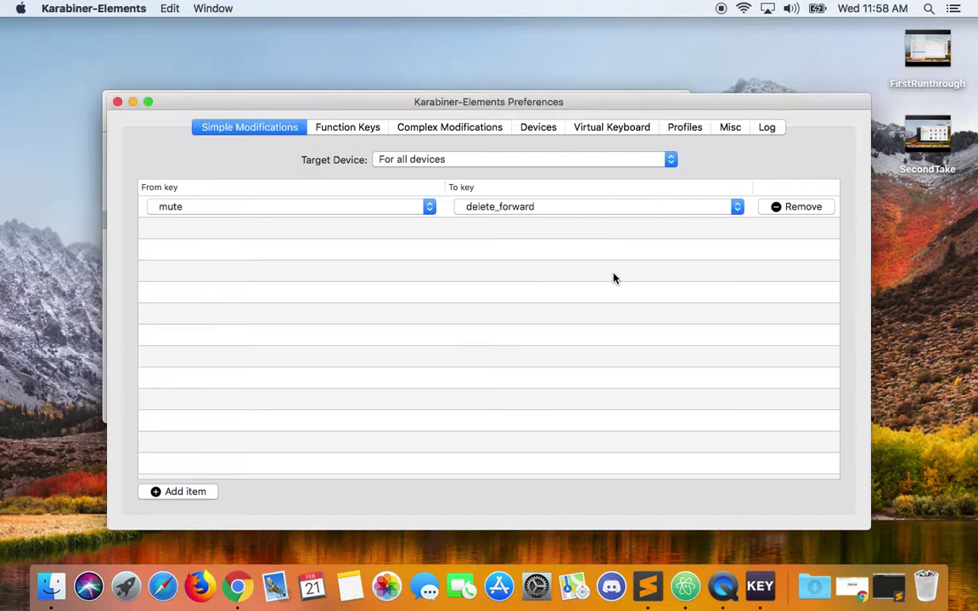
left_click(429, 211)
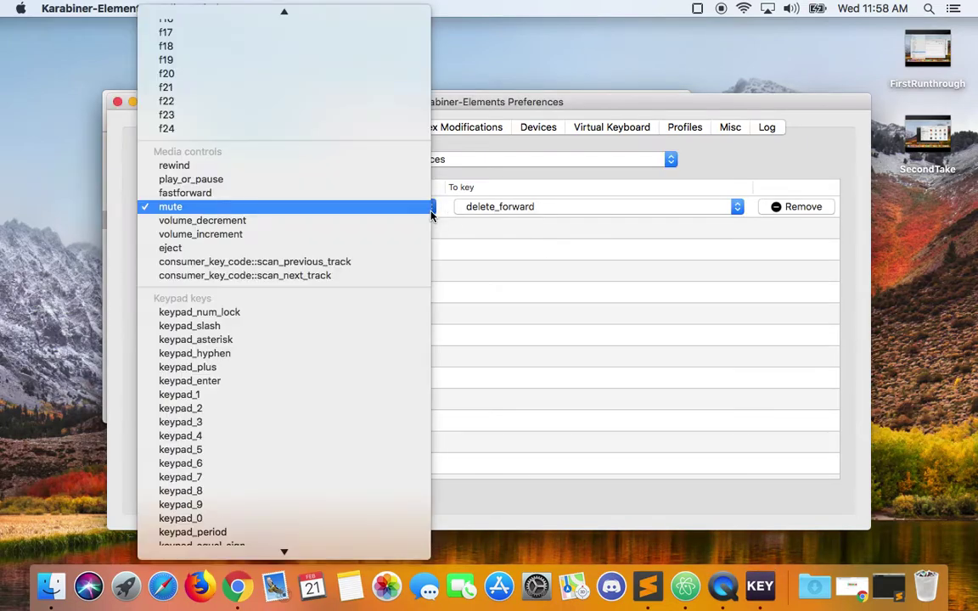
left_click(197, 249)
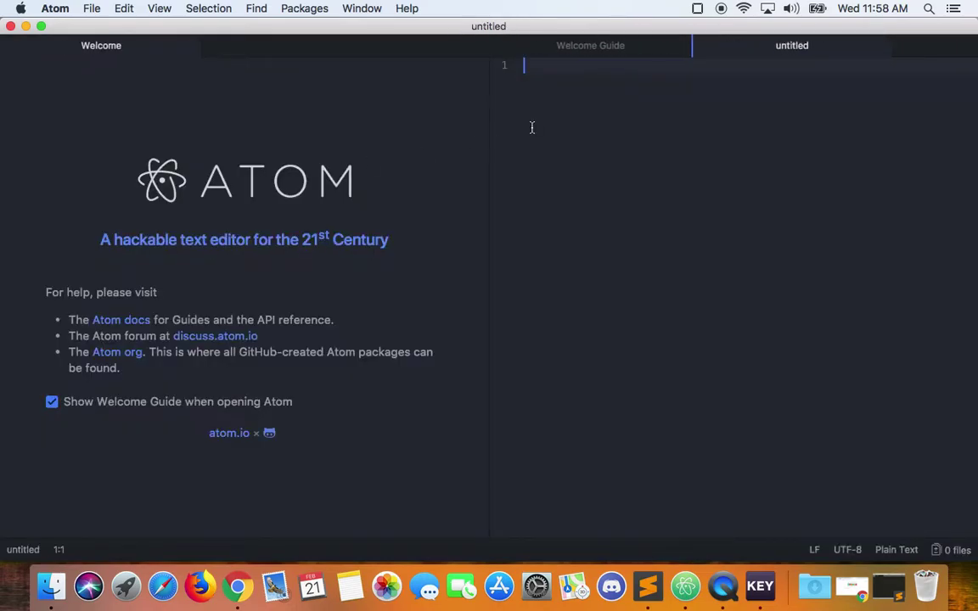
Enter "fdsafdsafsa" in Atom's untitled file and place the cursor five characters before the end of the text
type("fdsafdsafsa")
key("Left")
key("Left")
key("Left")
key("Left")
key("Left")
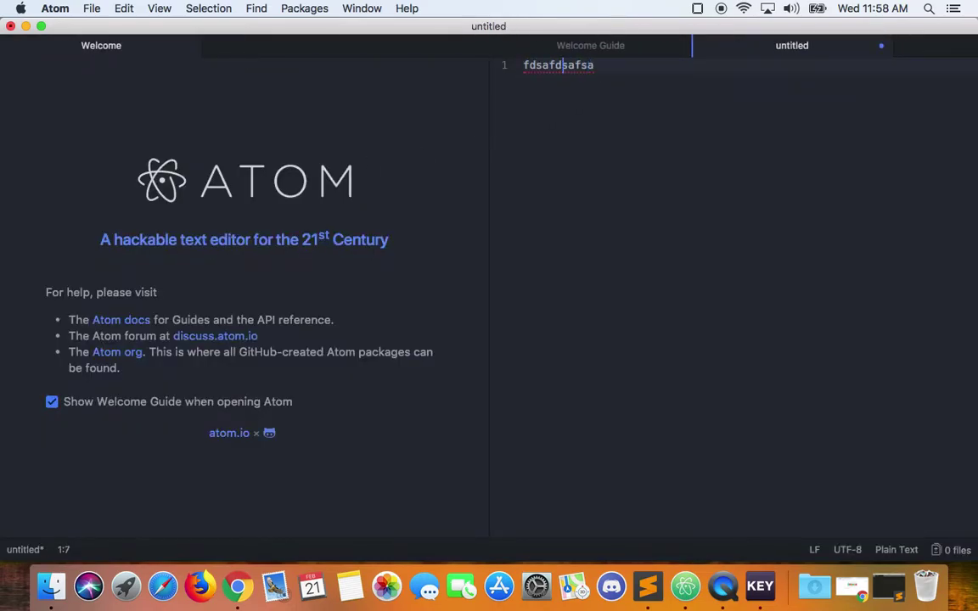
Test the forward delete on the five characters after the cursor, and erase the remaining characters before it
key("Delete")
key("Delete")
key("Delete")
key("Delete")
key("Delete")
key("BackSpace")
key("BackSpace")
key("BackSpace")
key("BackSpace")
key("BackSpace")
key("BackSpace")
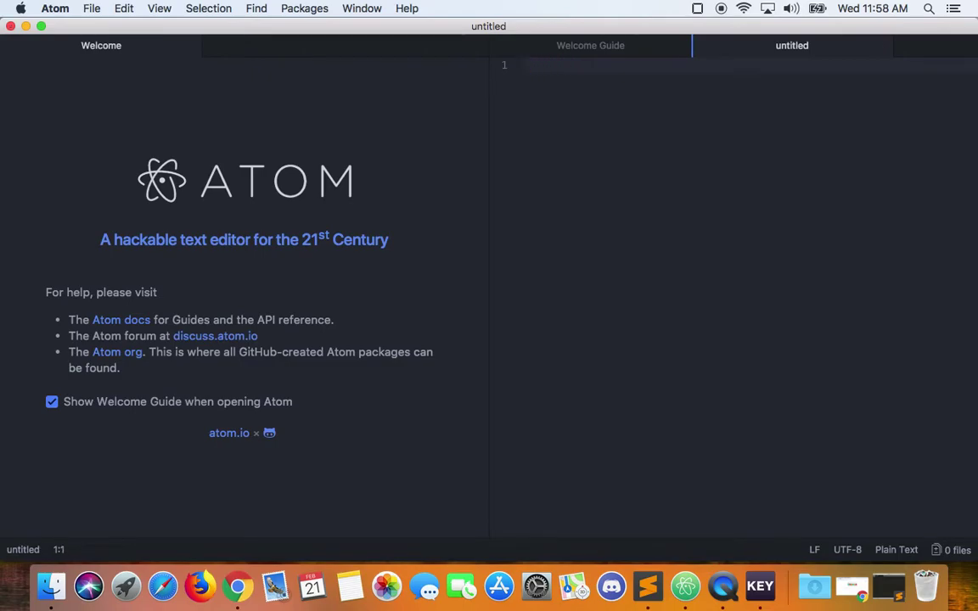
Minimize the Atom window and move the Karabiner-Elements preferences window to uncover the Finder window behind it
left_click(27, 26)
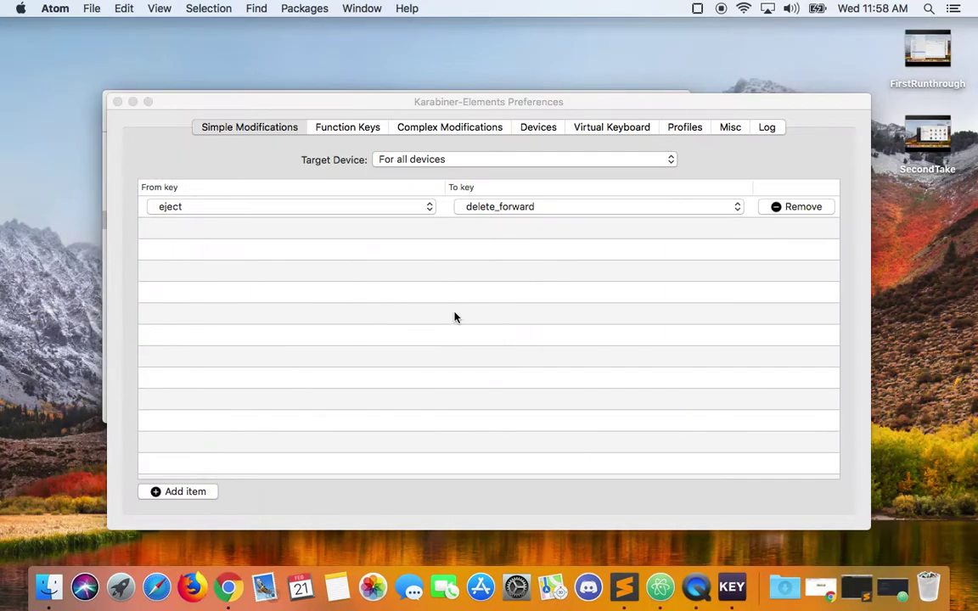
left_click(307, 502)
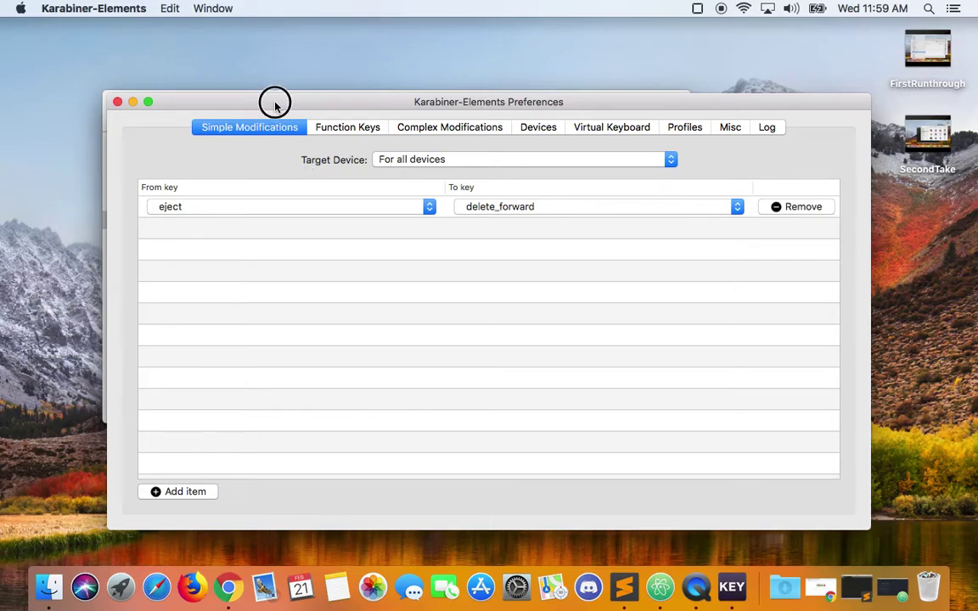
left_click_drag(275, 104, 305, 124)
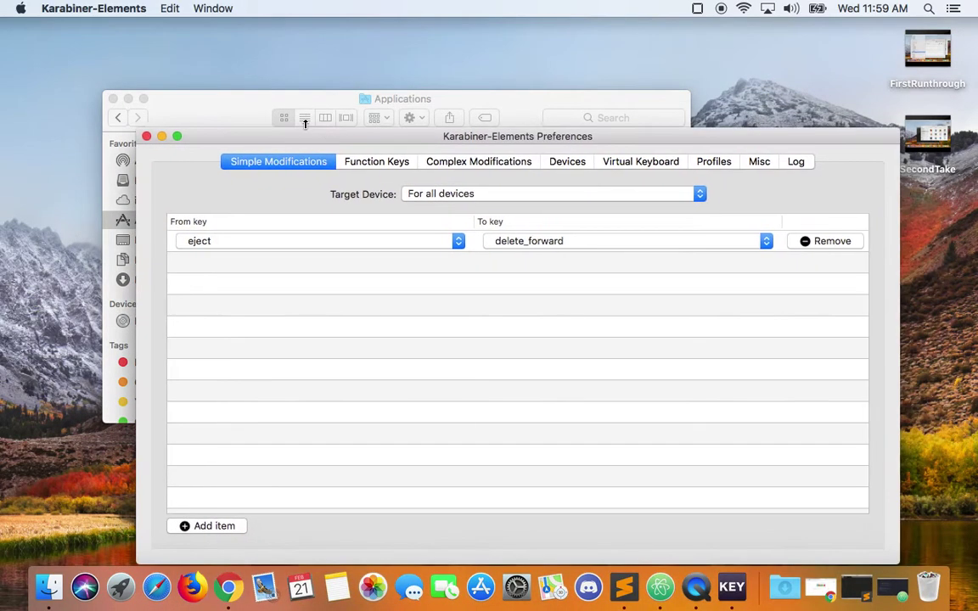
Show the Karabiner-Elements package contents in Finder and locate simple_modifications.json in Contents > Resources
left_click(257, 99)
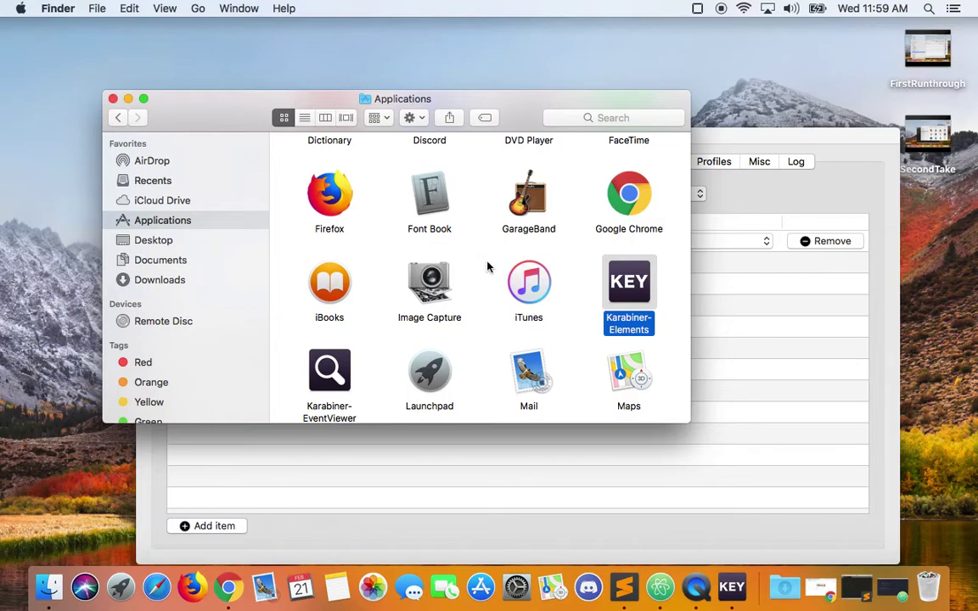
right_click(638, 276)
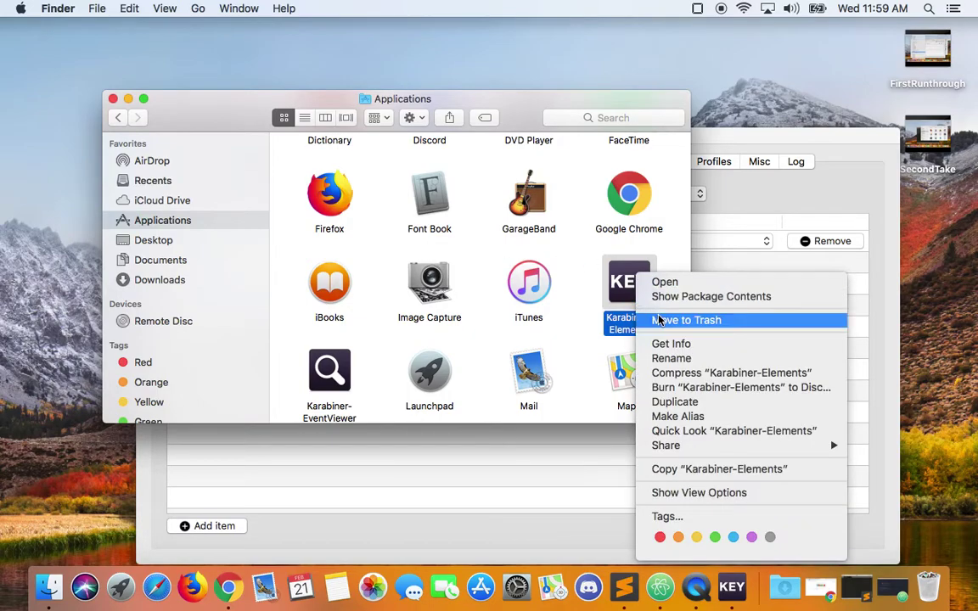
left_click(681, 303)
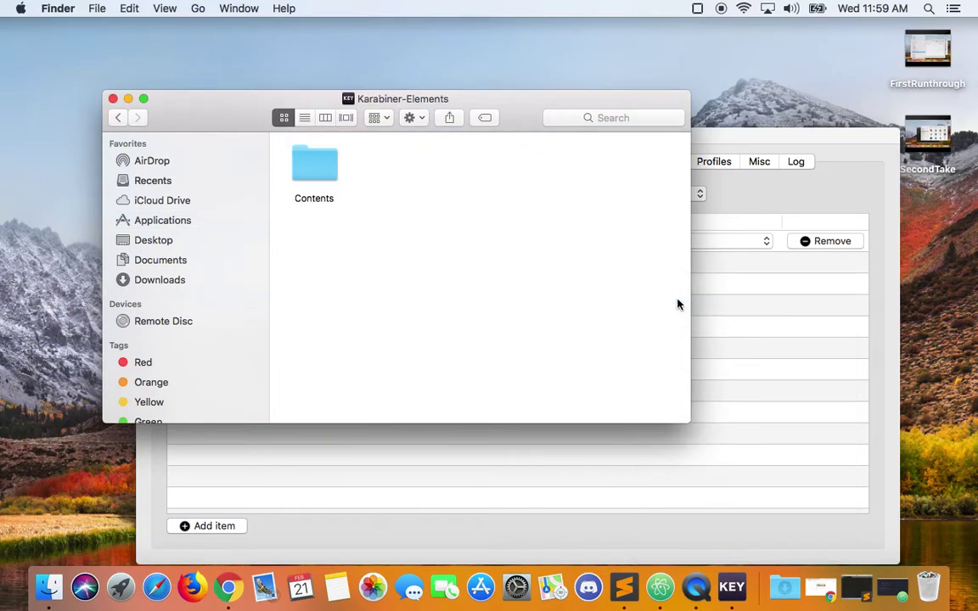
double_click(332, 160)
double_click(314, 251)
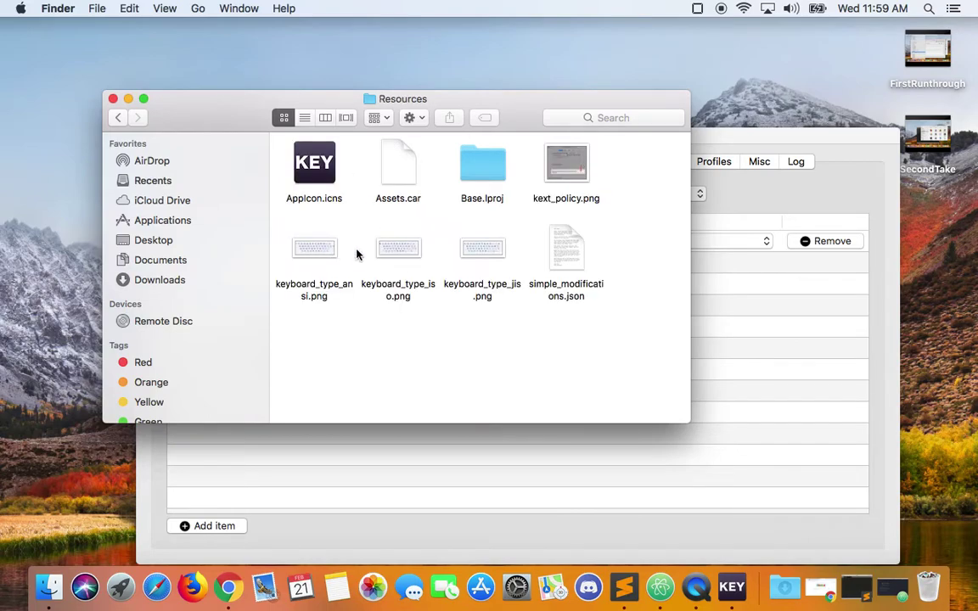
left_click(569, 254)
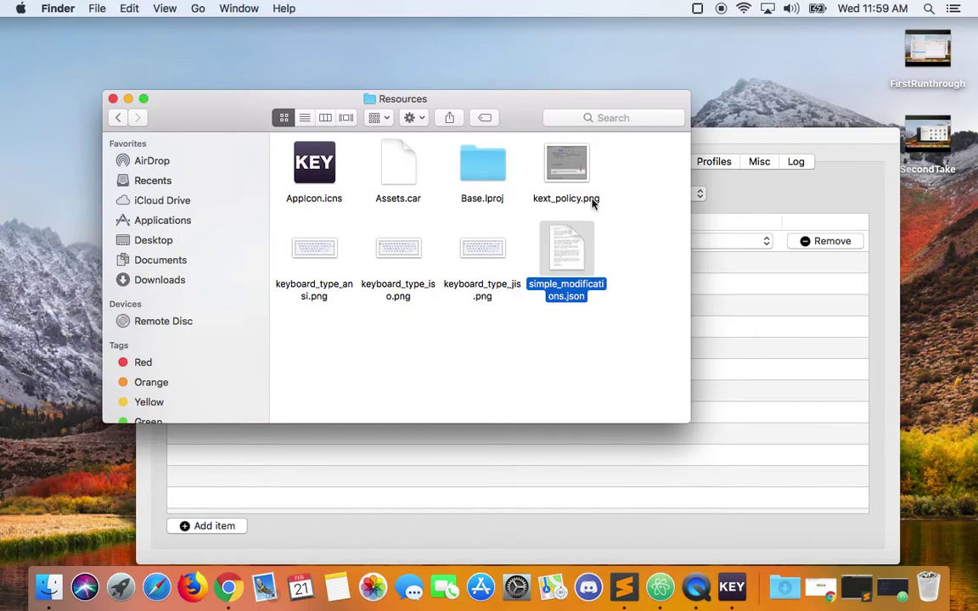
left_click(925, 265)
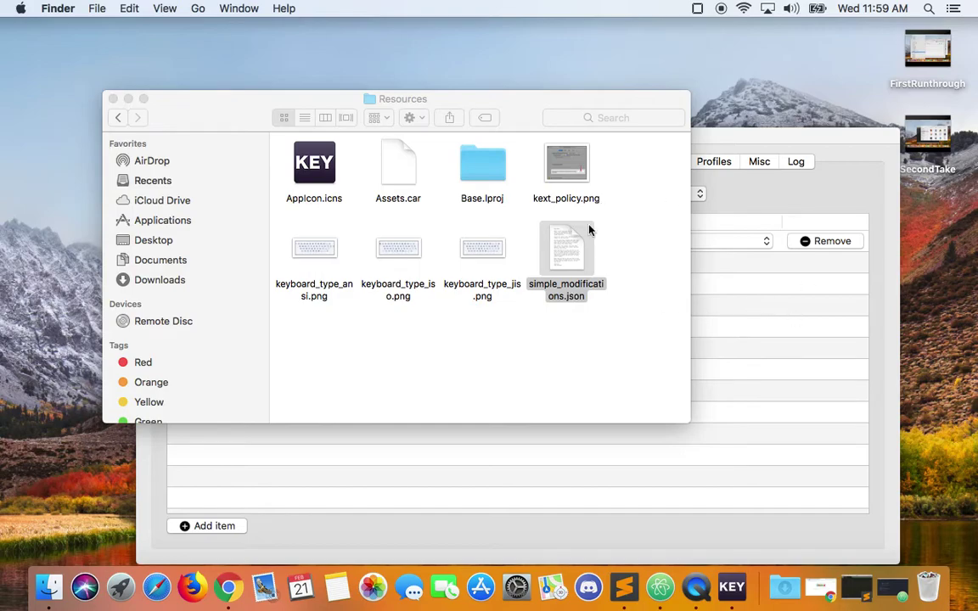
Examine the file information of simple_modifications.json, highlighting the json extension in its name, and minimize the Info window
left_click(544, 293)
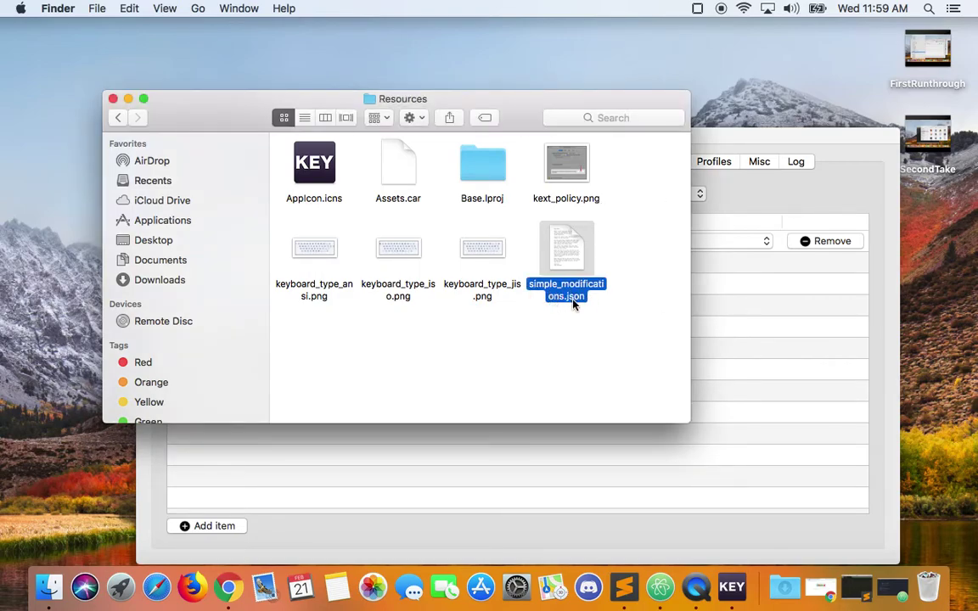
right_click(573, 302)
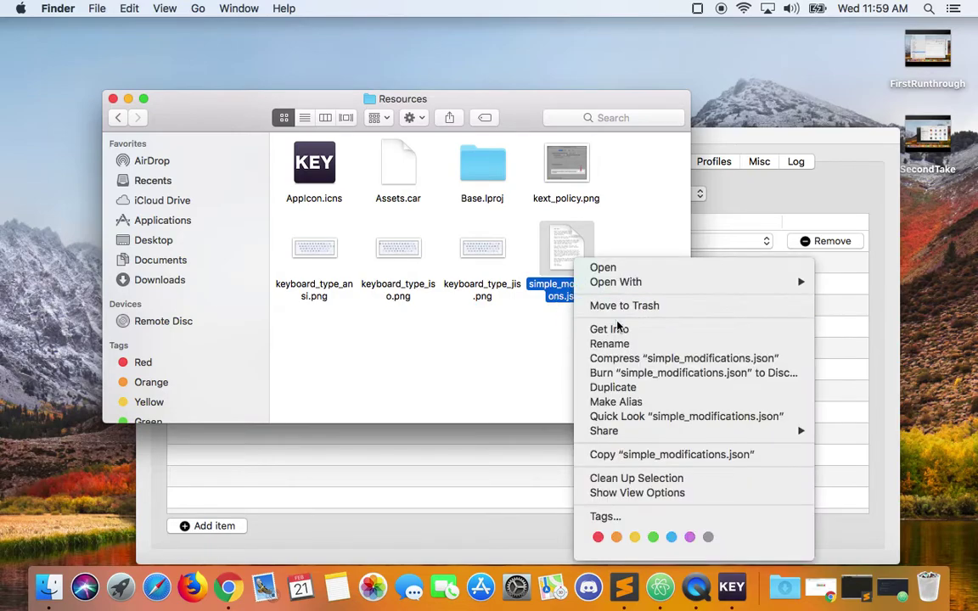
left_click(610, 329)
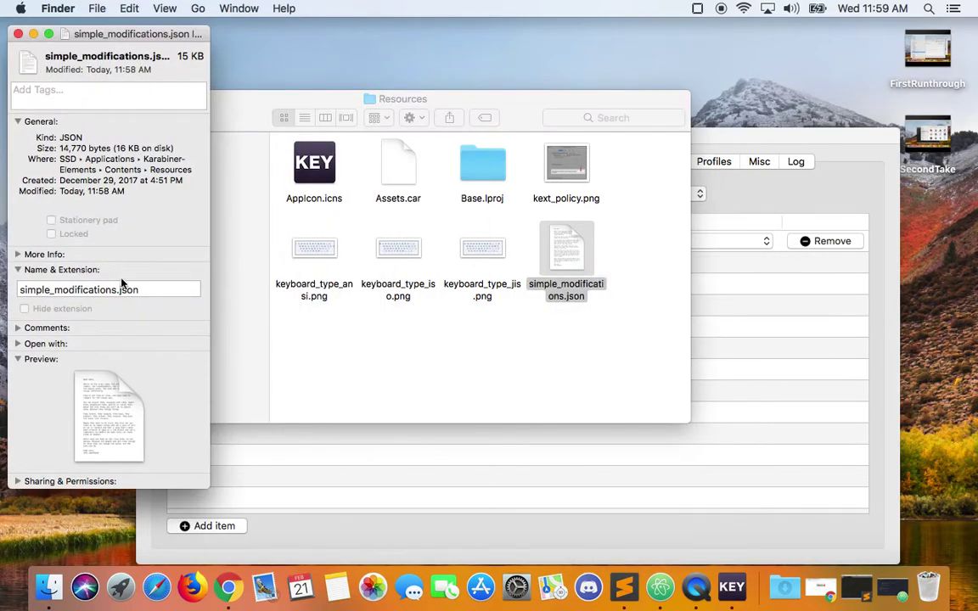
left_click(121, 290)
double_click(121, 289)
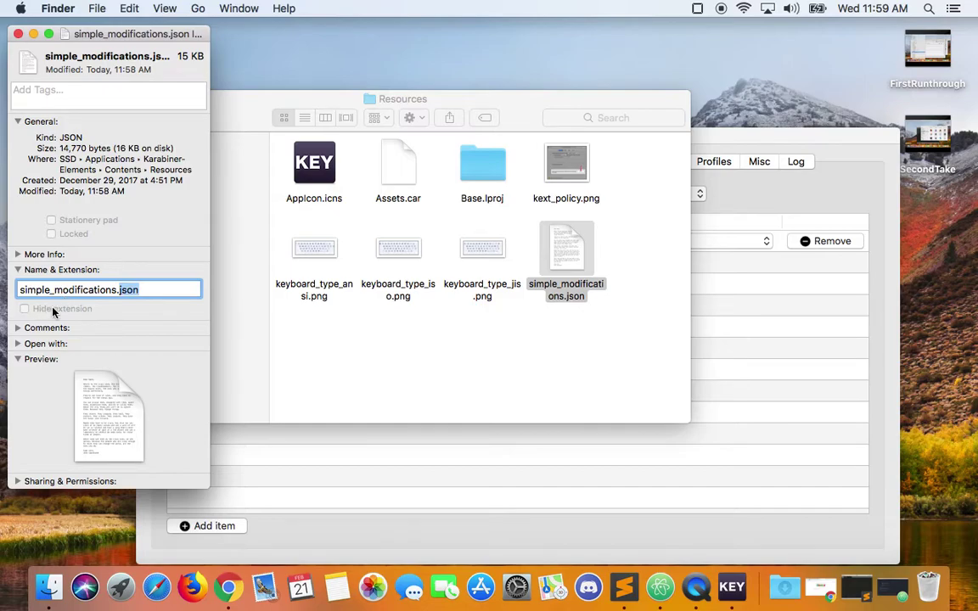
left_click(32, 34)
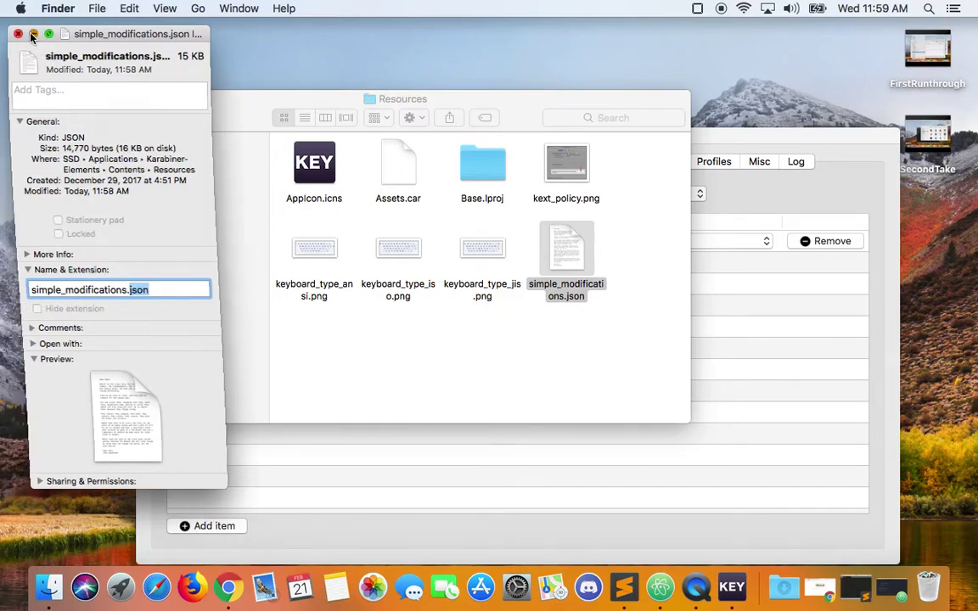
Bring the Karabiner-Elements preferences window in front of Finder and move it higher on the desktop
left_click(453, 361)
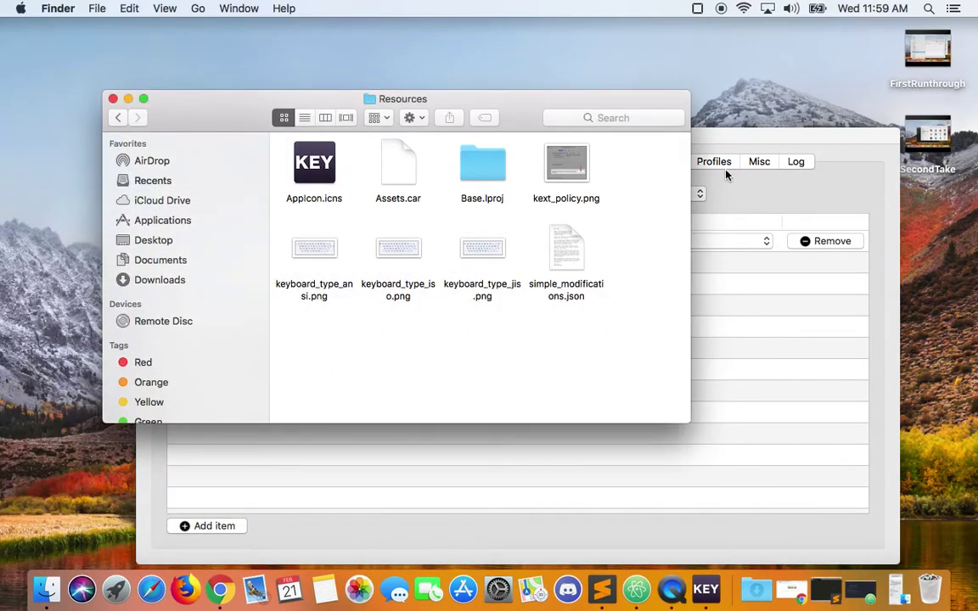
left_click(750, 135)
left_click_drag(639, 146, 616, 82)
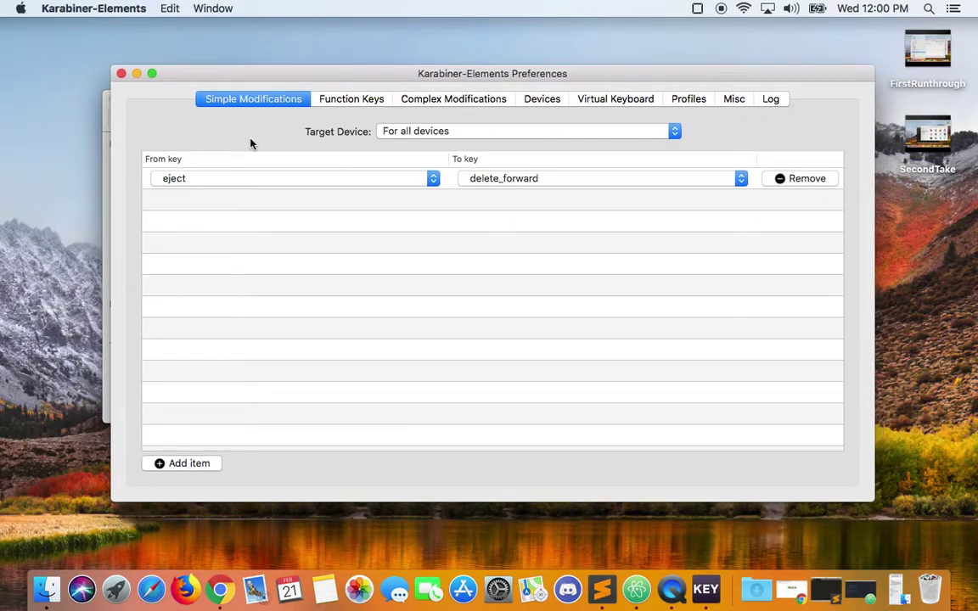